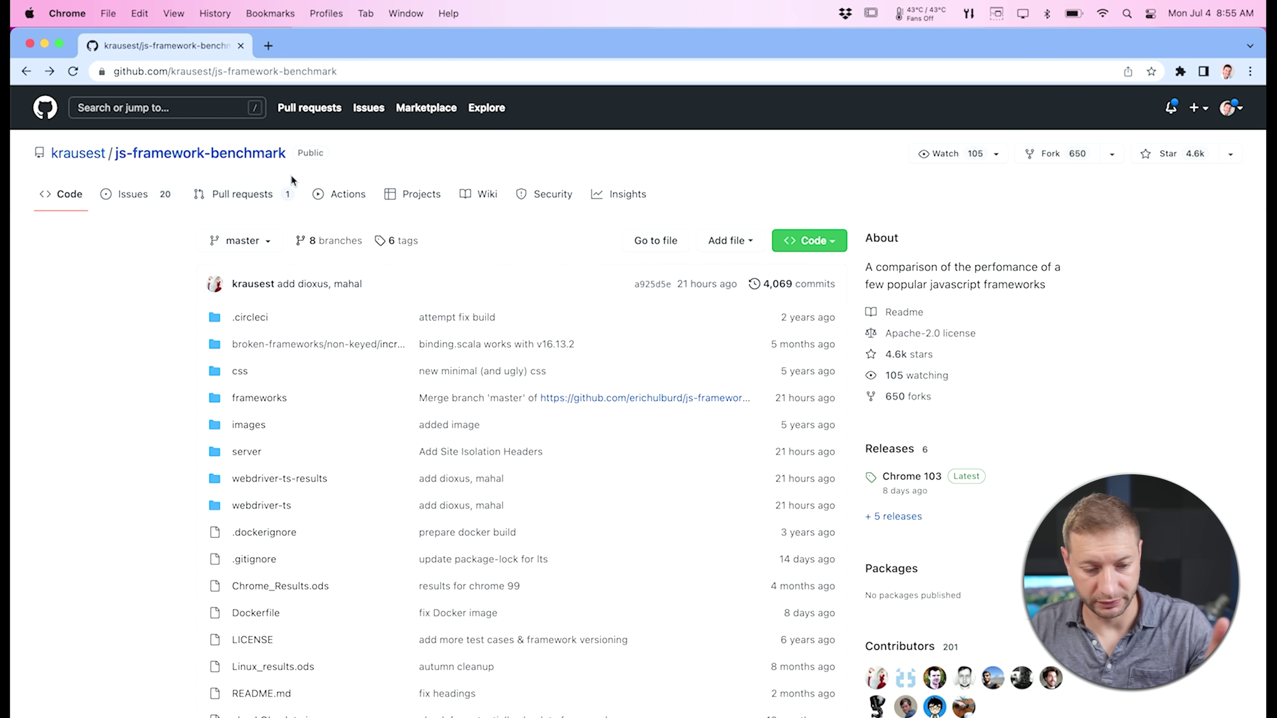
# - Scroll the README down to the Official results and Snapshot of the results sections
pyautogui.scroll(-15, 353, 223)
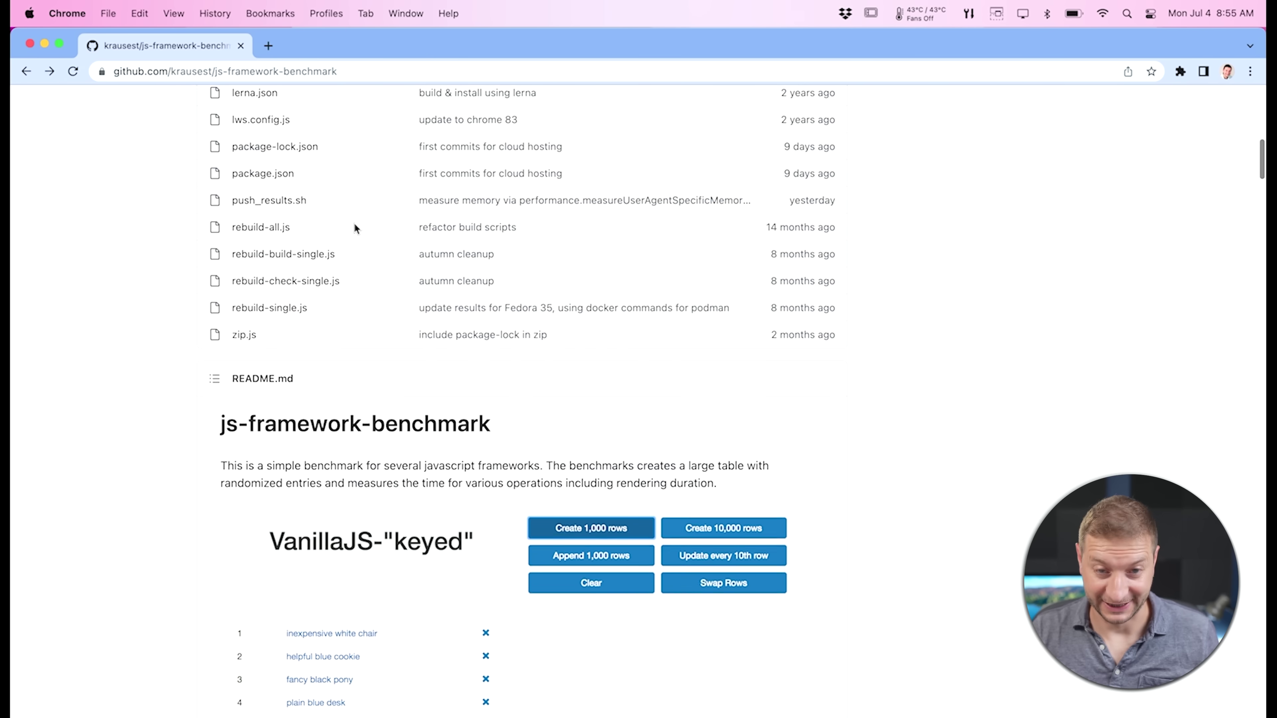
pyautogui.scroll(-7, 354, 229)
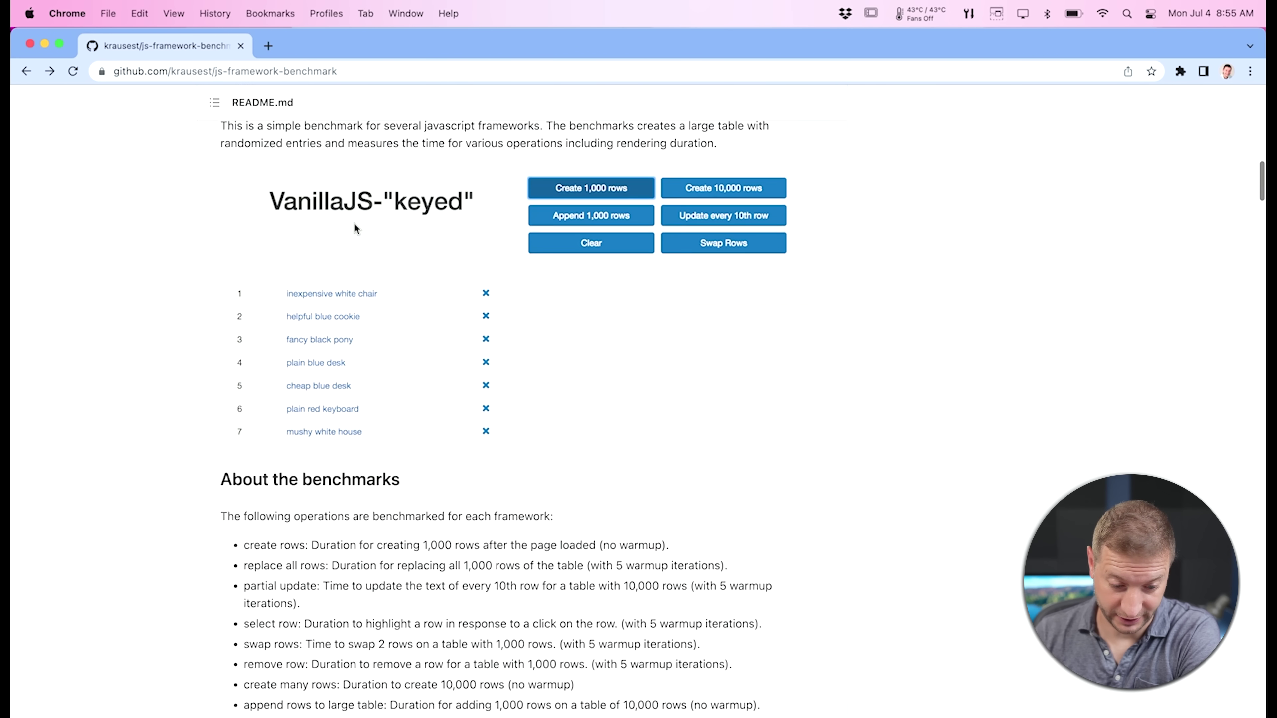
pyautogui.scroll(-15, 362, 236)
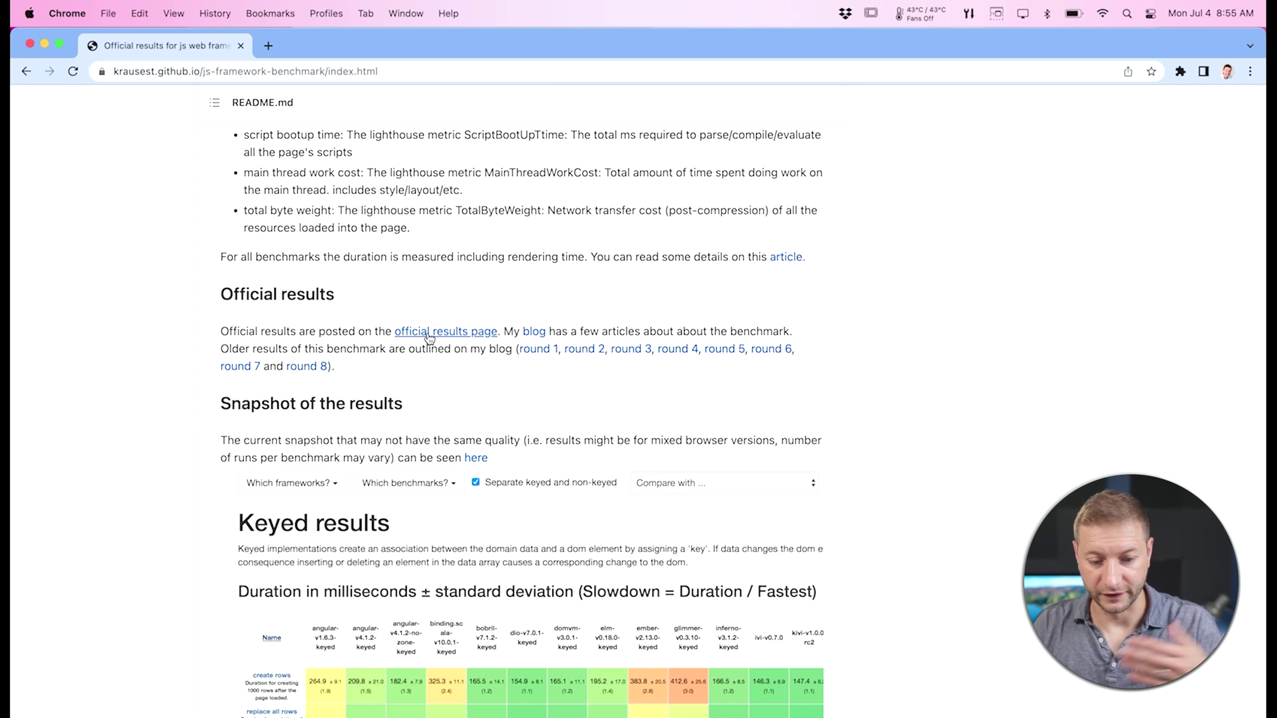
# - Open the official benchmark results page and its Chrome 103 OSX results table
pyautogui.click(429, 338)
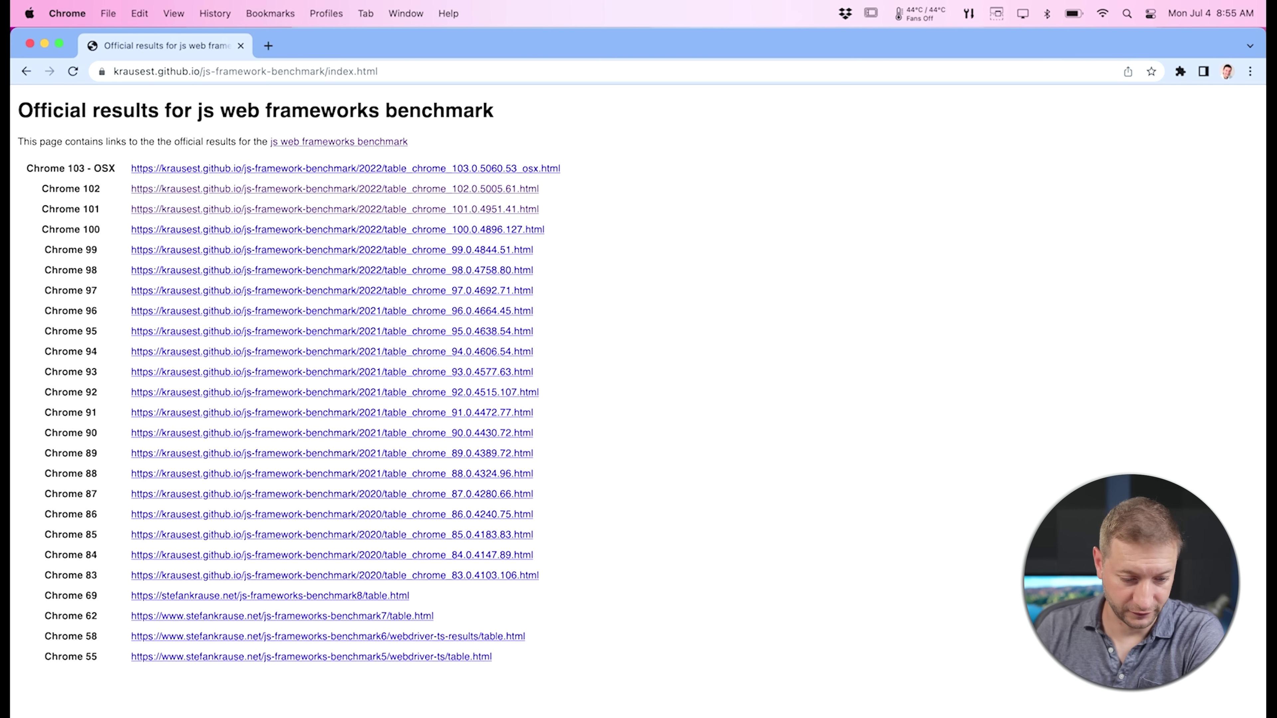
pyautogui.click(287, 169)
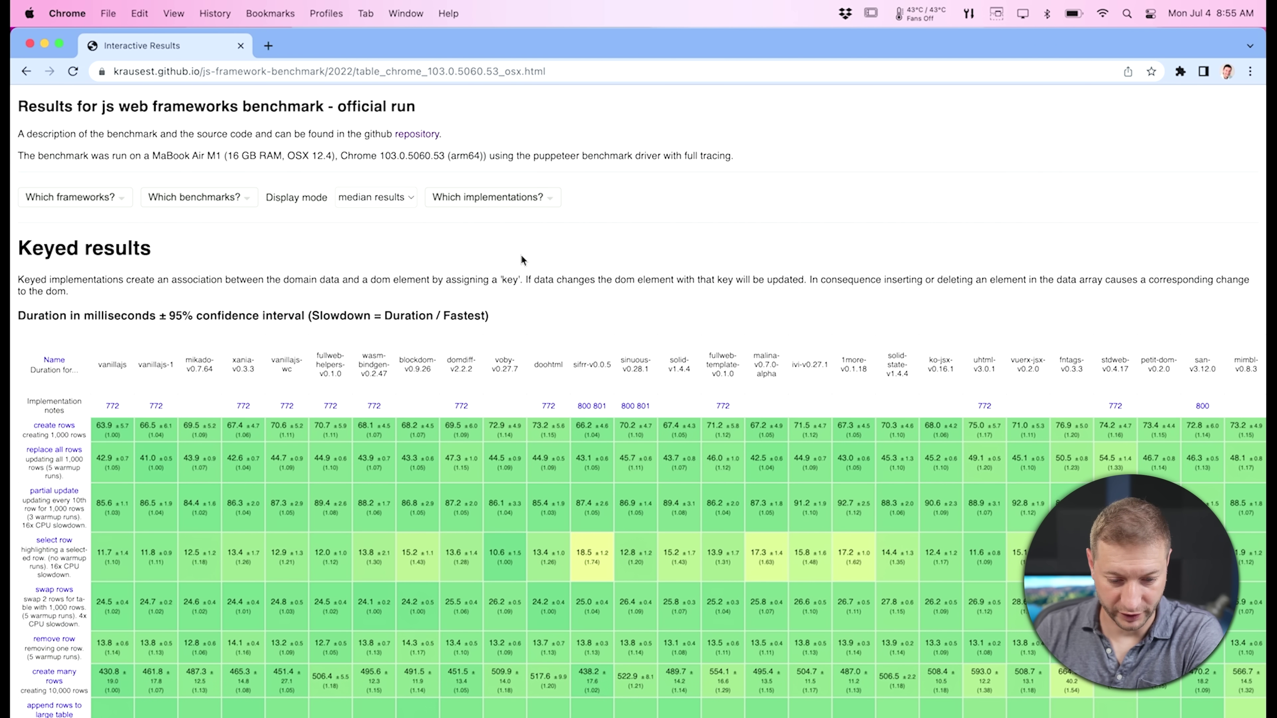
pyautogui.scroll(-5, 509, 245)
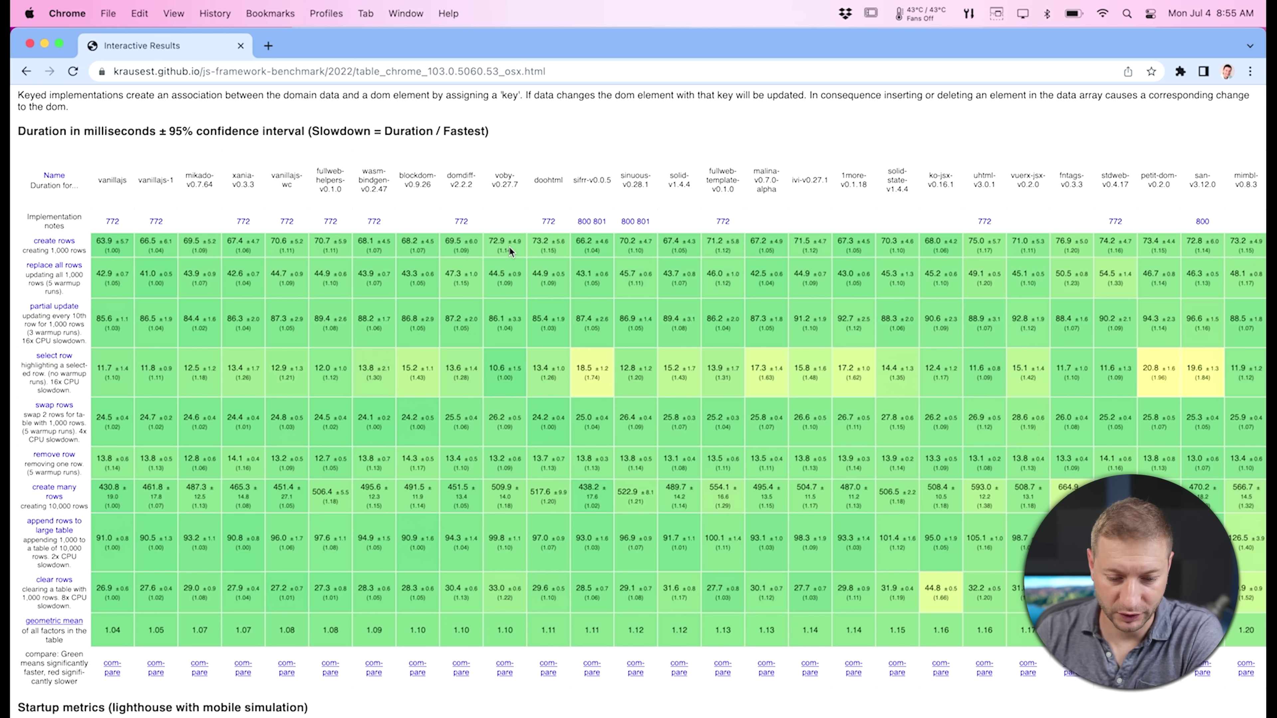
pyautogui.scroll(5, 527, 283)
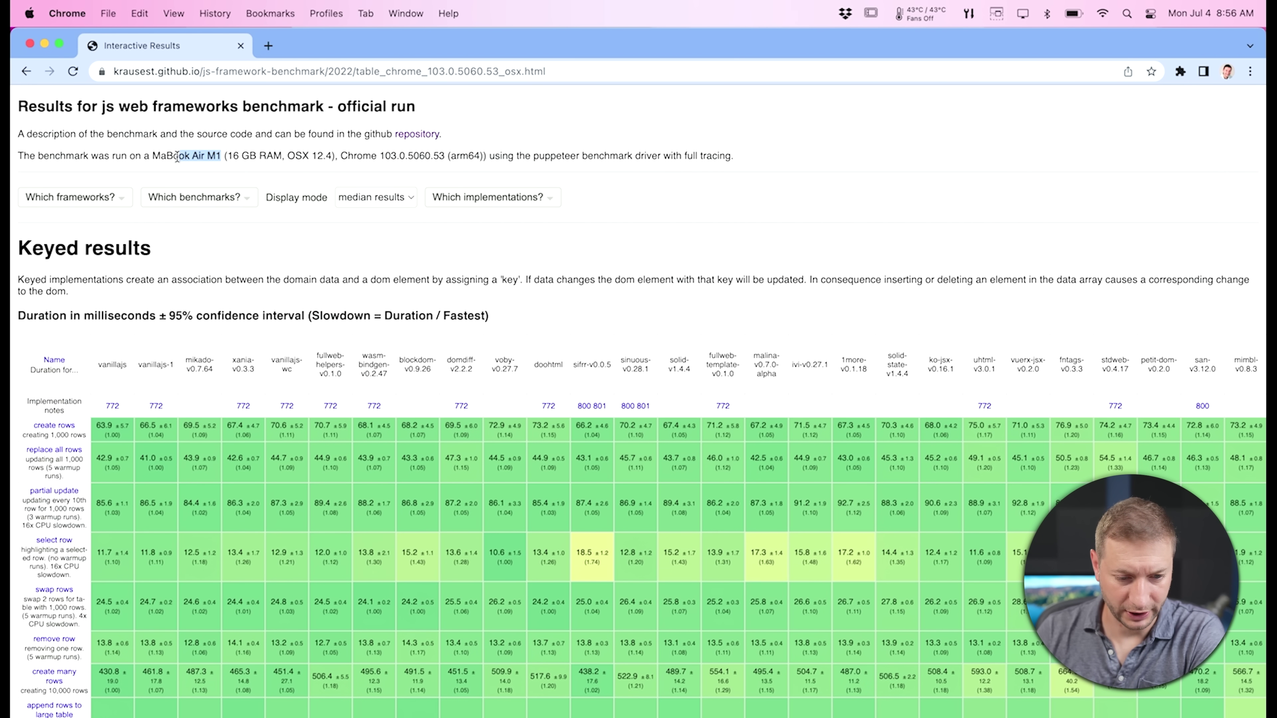
# - Go back to the results list, reopen a Chrome results table, and scan across all framework columns
pyautogui.click(30, 72)
pyautogui.click(189, 194)
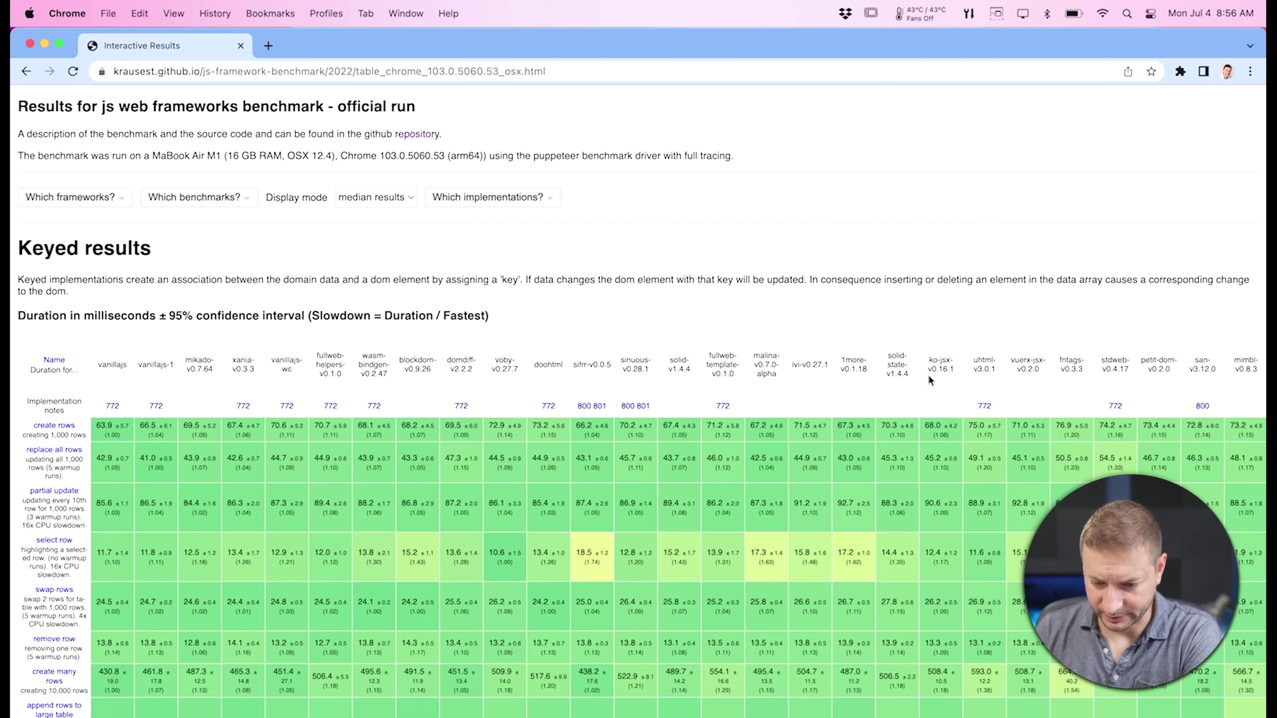
pyautogui.hscroll(2, 927, 374)
pyautogui.hscroll(15, 928, 374)
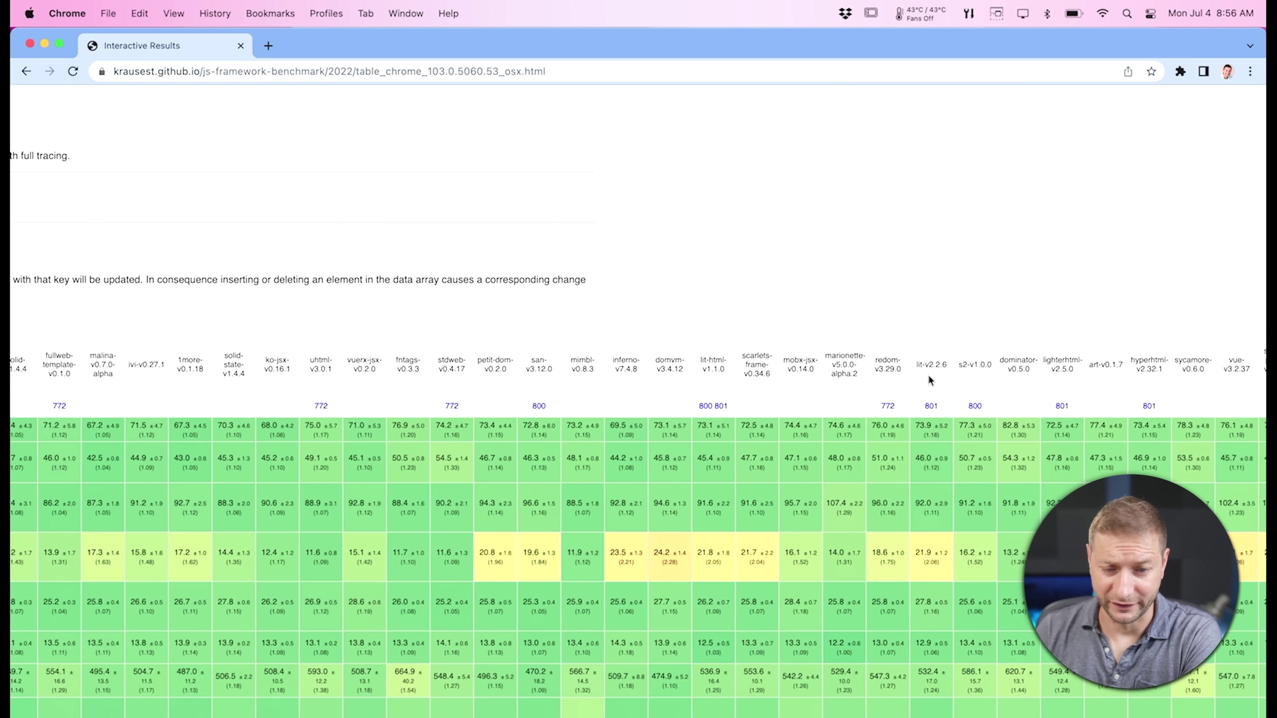
pyautogui.hscroll(8, 730, 374)
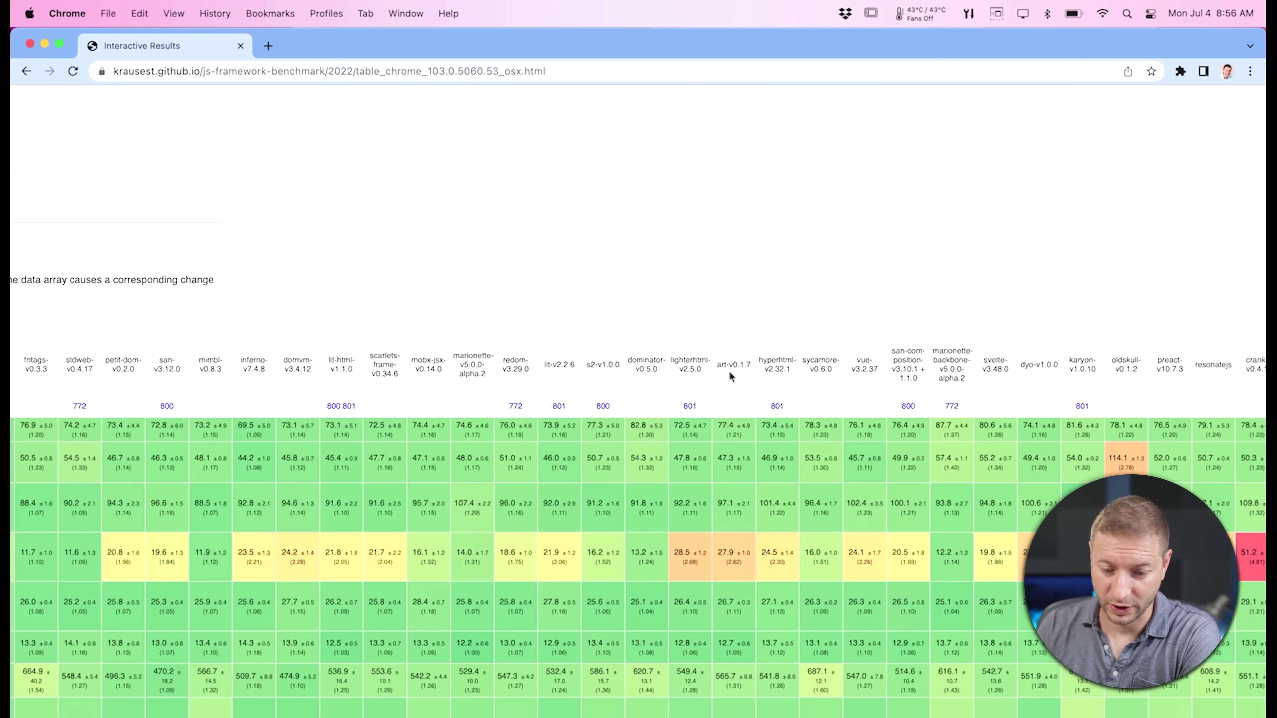
pyautogui.hscroll(8, 789, 381)
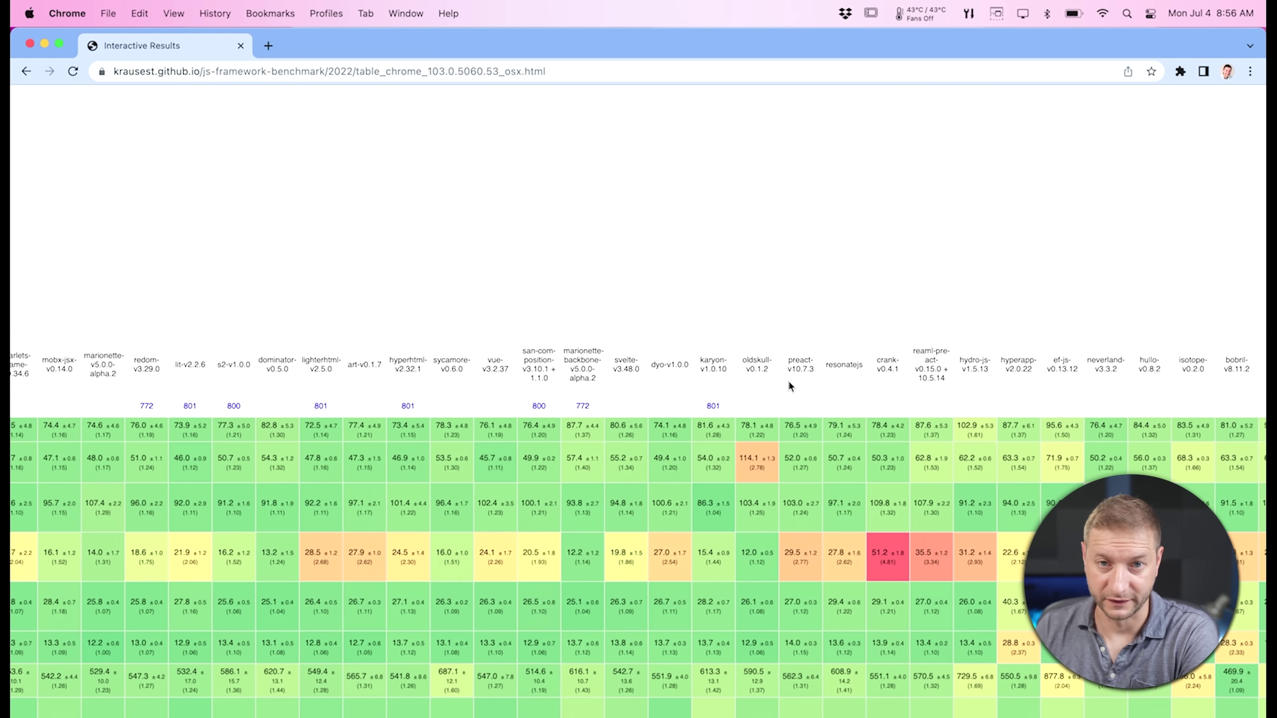
pyautogui.hscroll(-20, 788, 380)
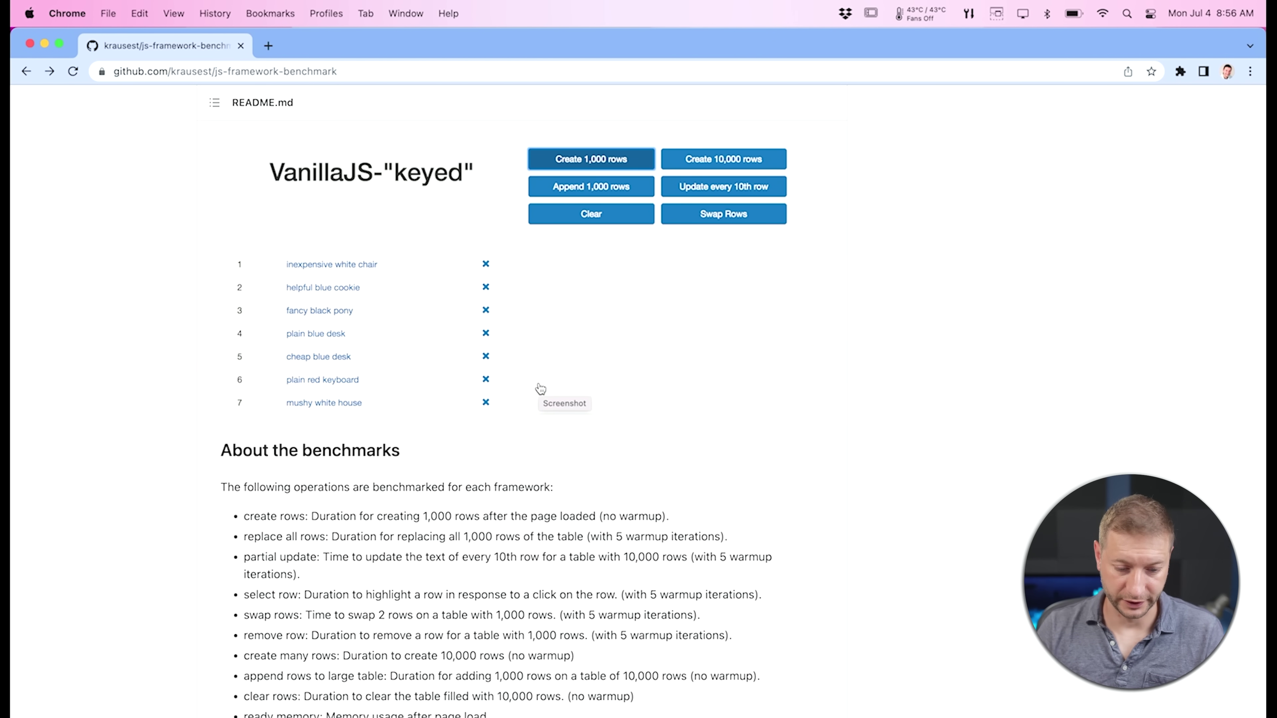
pyautogui.scroll(-15, 540, 388)
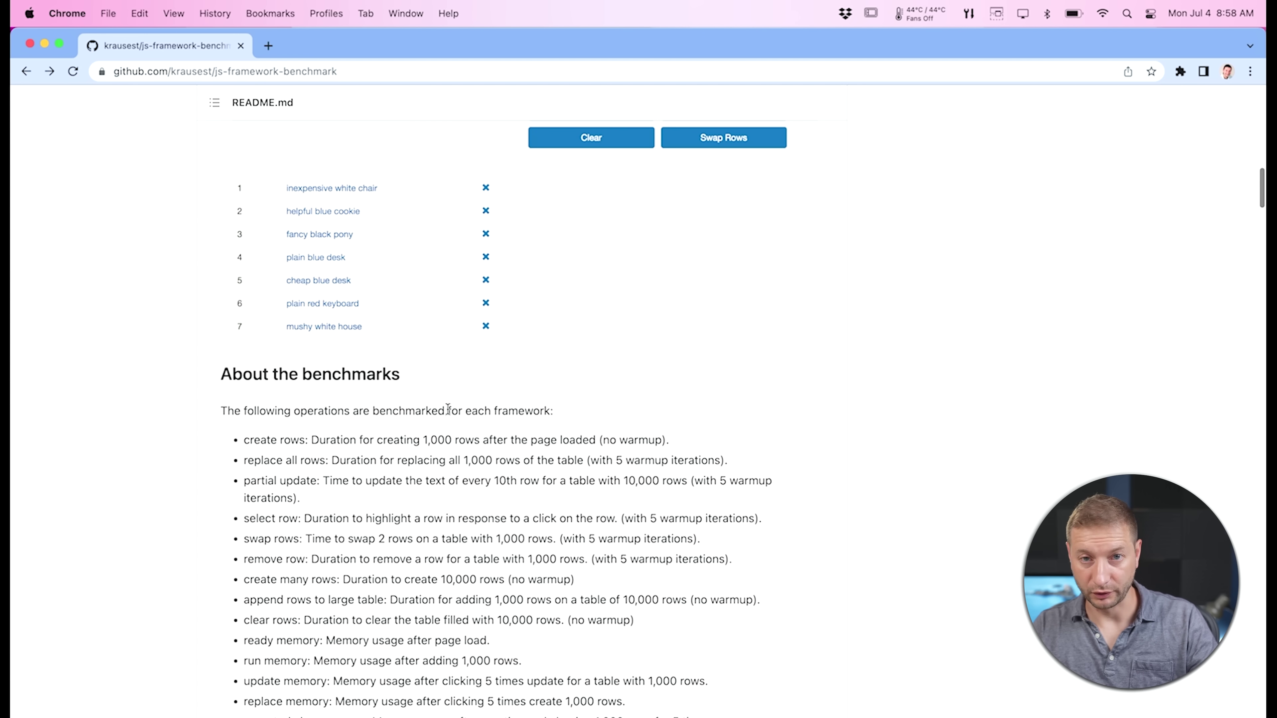
# - Scroll the README back up from section 1.3 to section 1.2, Downloading the pre-built binaries
pyautogui.scroll(-7, 447, 408)
pyautogui.scroll(2, 447, 409)
pyautogui.scroll(-10, 447, 409)
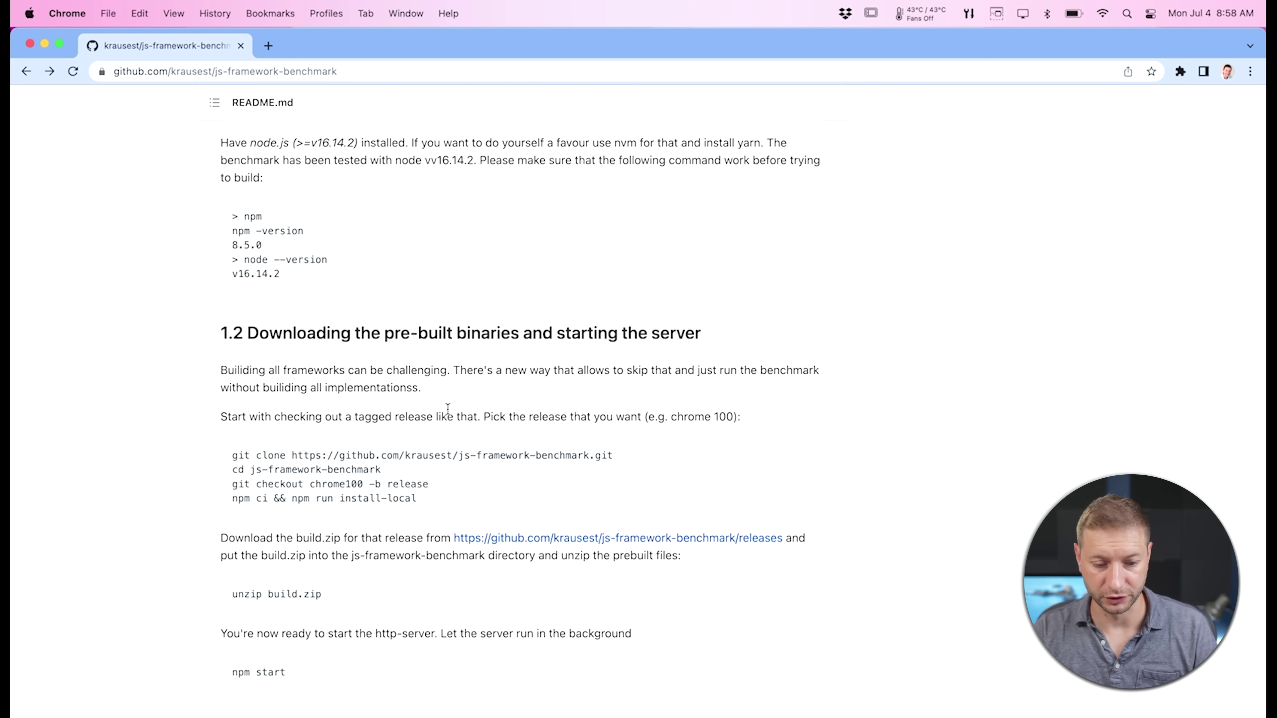
pyautogui.scroll(-3, 448, 409)
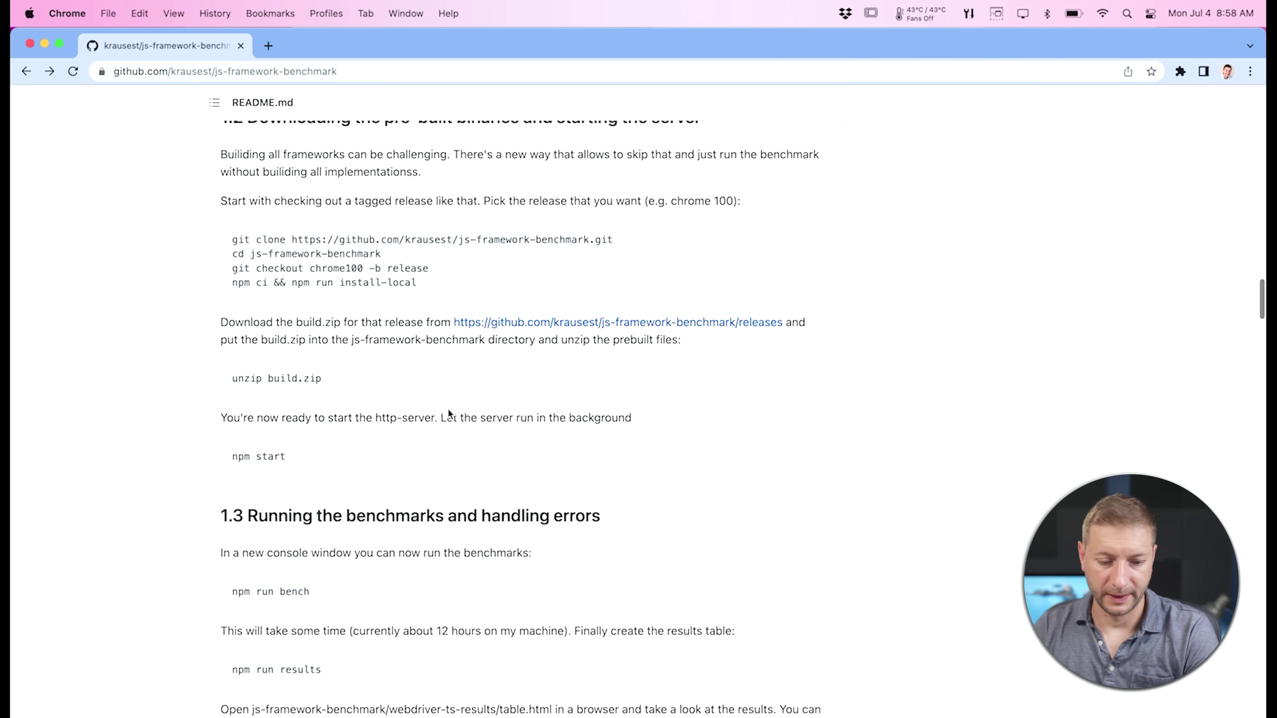
pyautogui.scroll(-5, 447, 408)
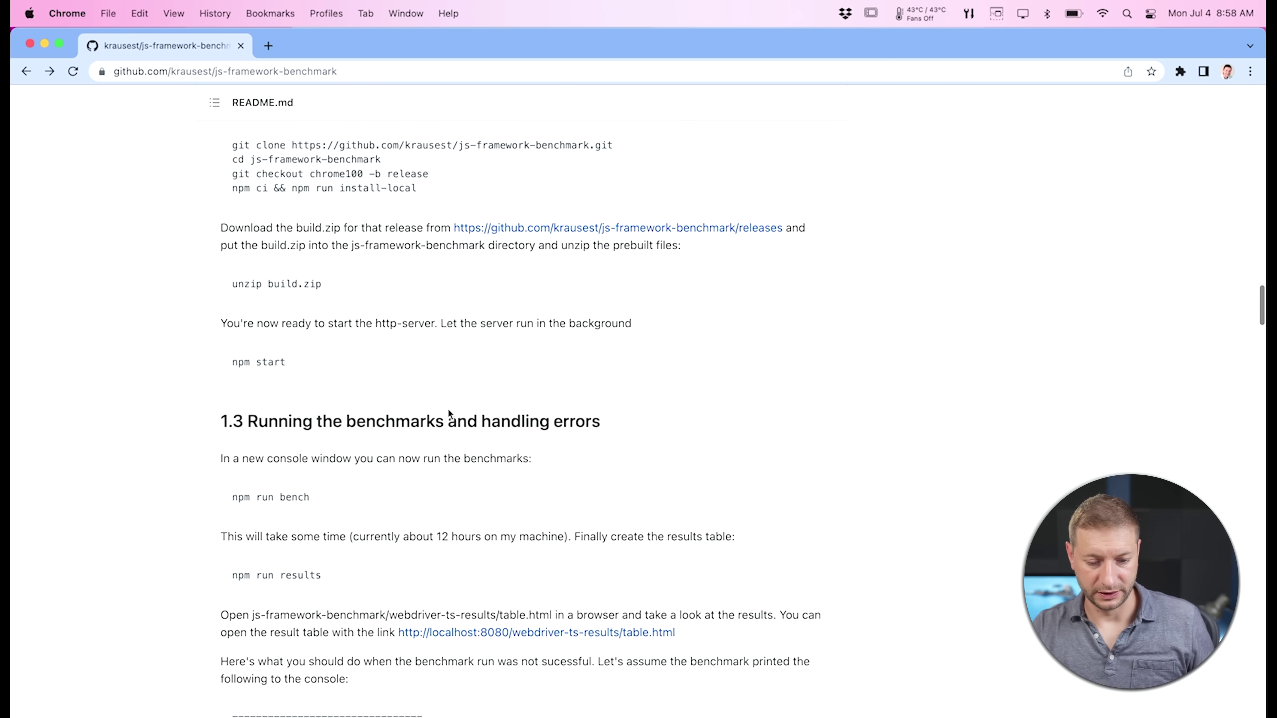
pyautogui.scroll(-6, 449, 413)
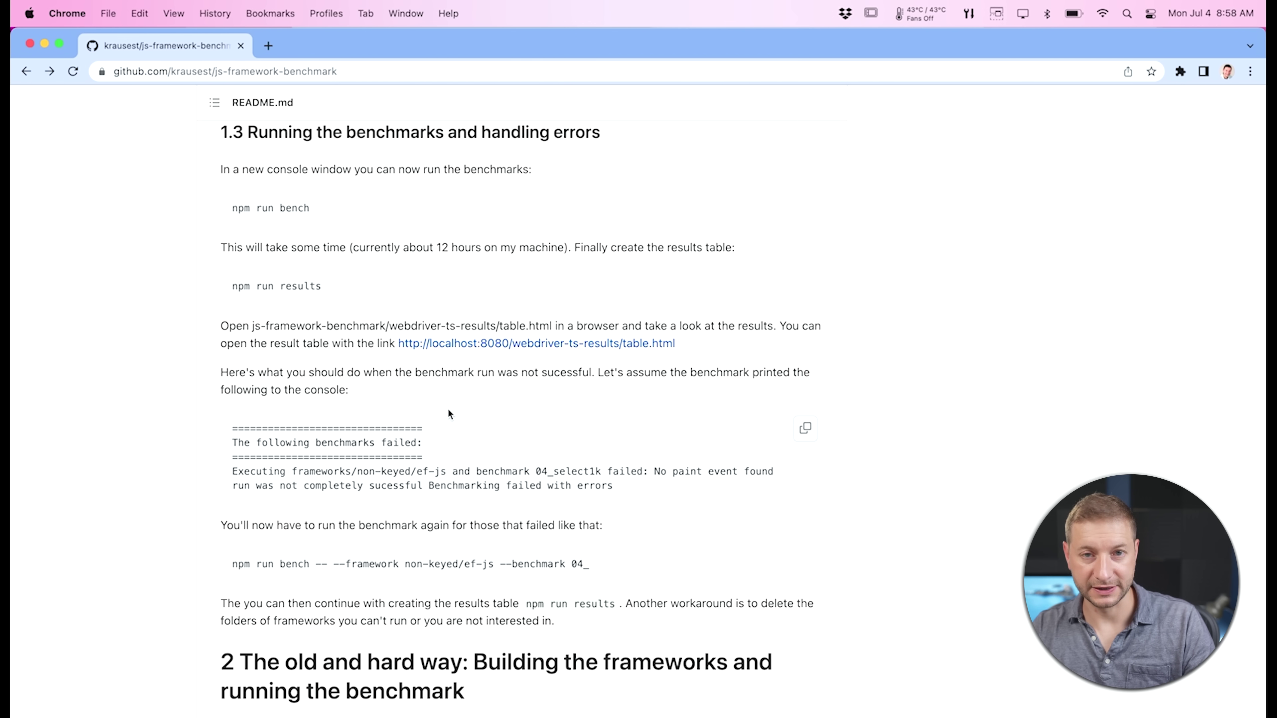
pyautogui.scroll(5, 448, 409)
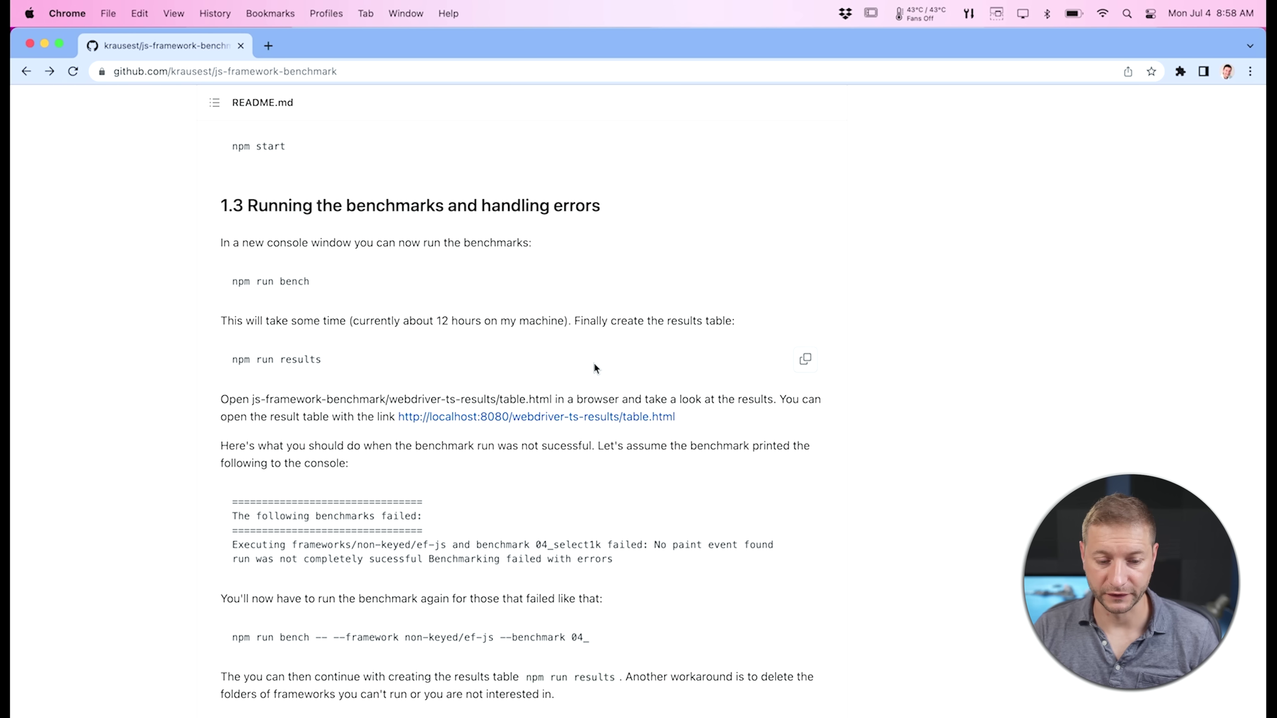
pyautogui.scroll(5, 594, 362)
pyautogui.scroll(9, 595, 366)
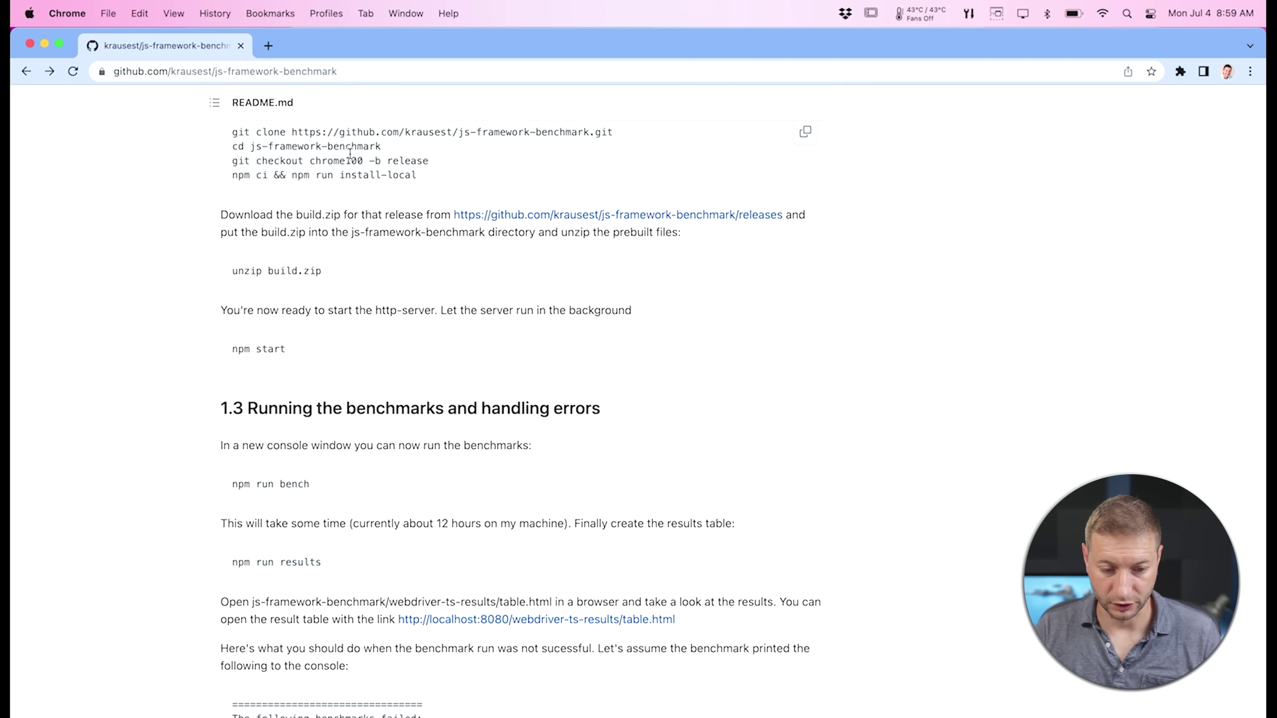
# - Open the repository's Releases page in a new browser tab
pyautogui.moveTo(265, 208); pyautogui.dragTo(322, 210)
pyautogui.click(326, 206)
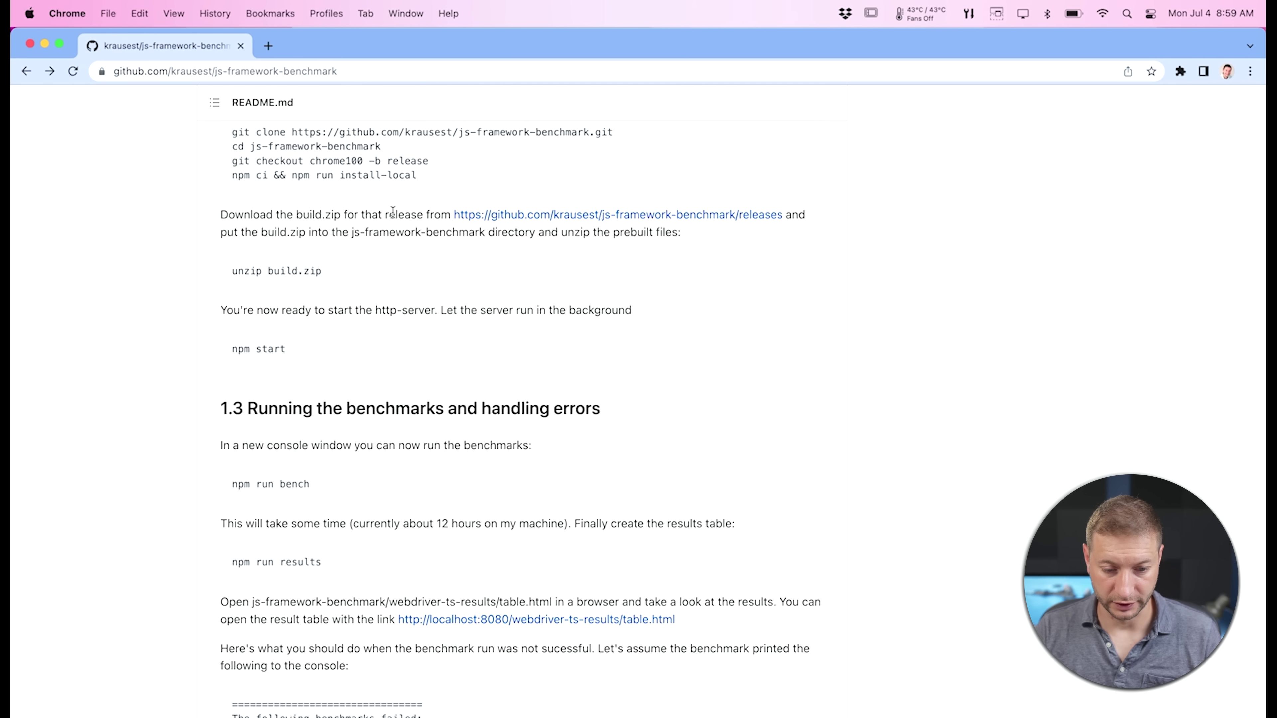
pyautogui.rightClick(607, 220)
pyautogui.click(638, 239)
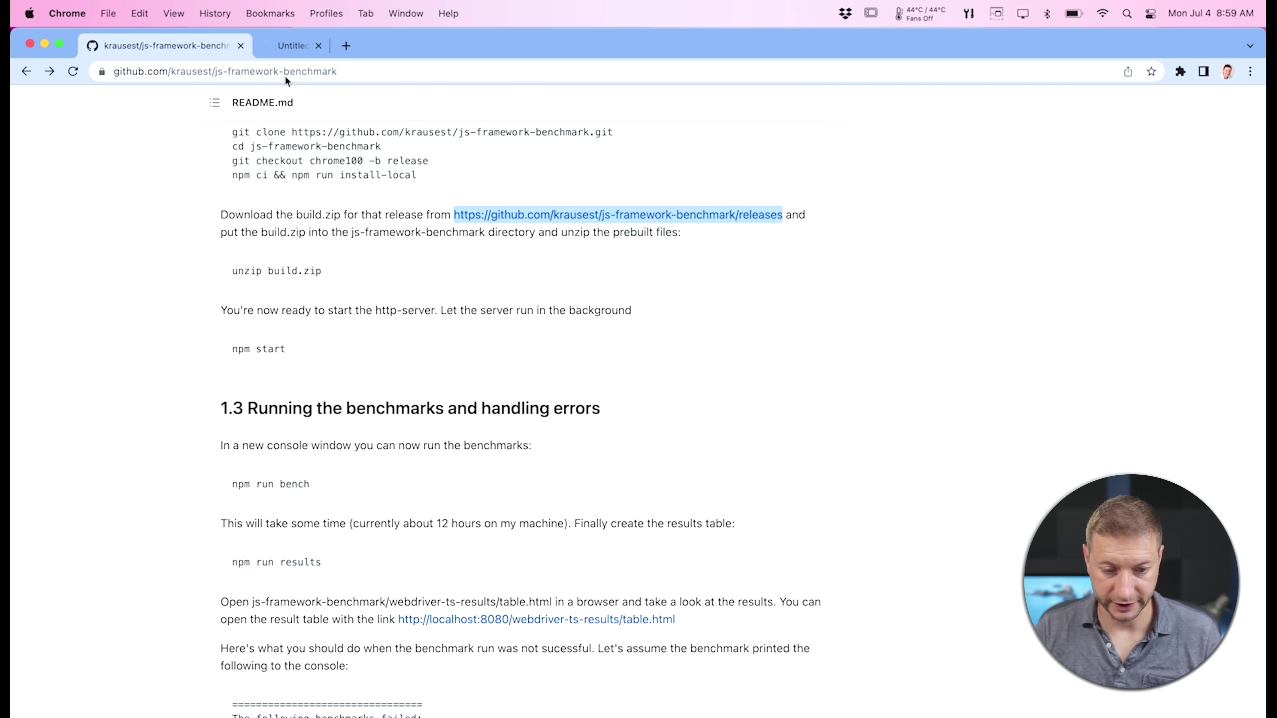
pyautogui.click(308, 46)
# - Download build.zip from the Chrome 103 release assets, reveal it in Finder, and return to Terminal
pyautogui.scroll(-15, 498, 284)
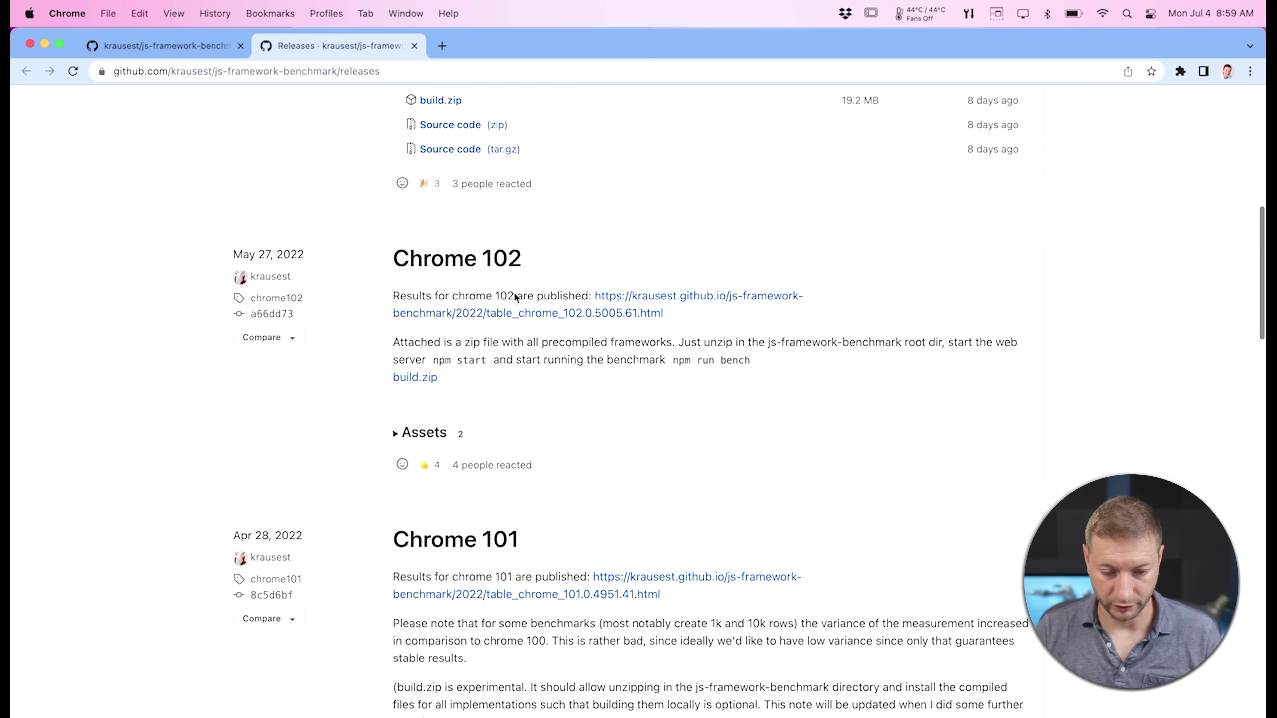
pyautogui.scroll(-6, 514, 293)
pyautogui.scroll(15, 514, 294)
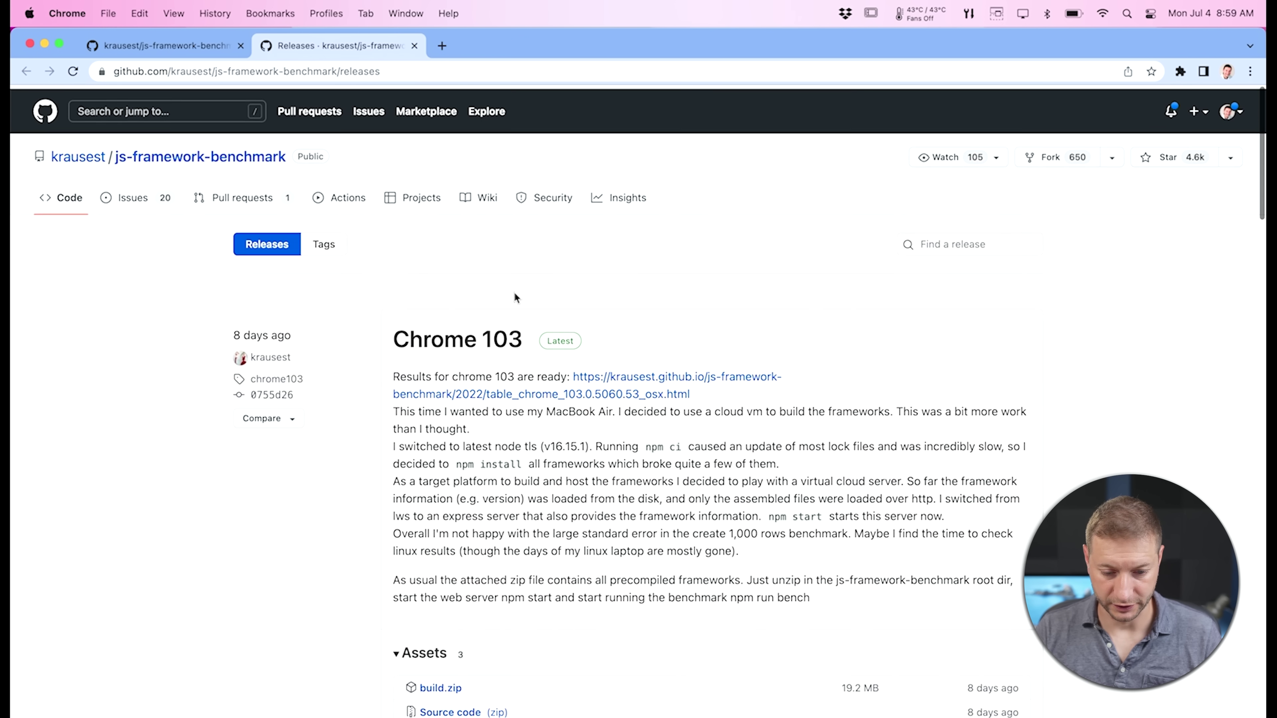
pyautogui.scroll(-5, 514, 293)
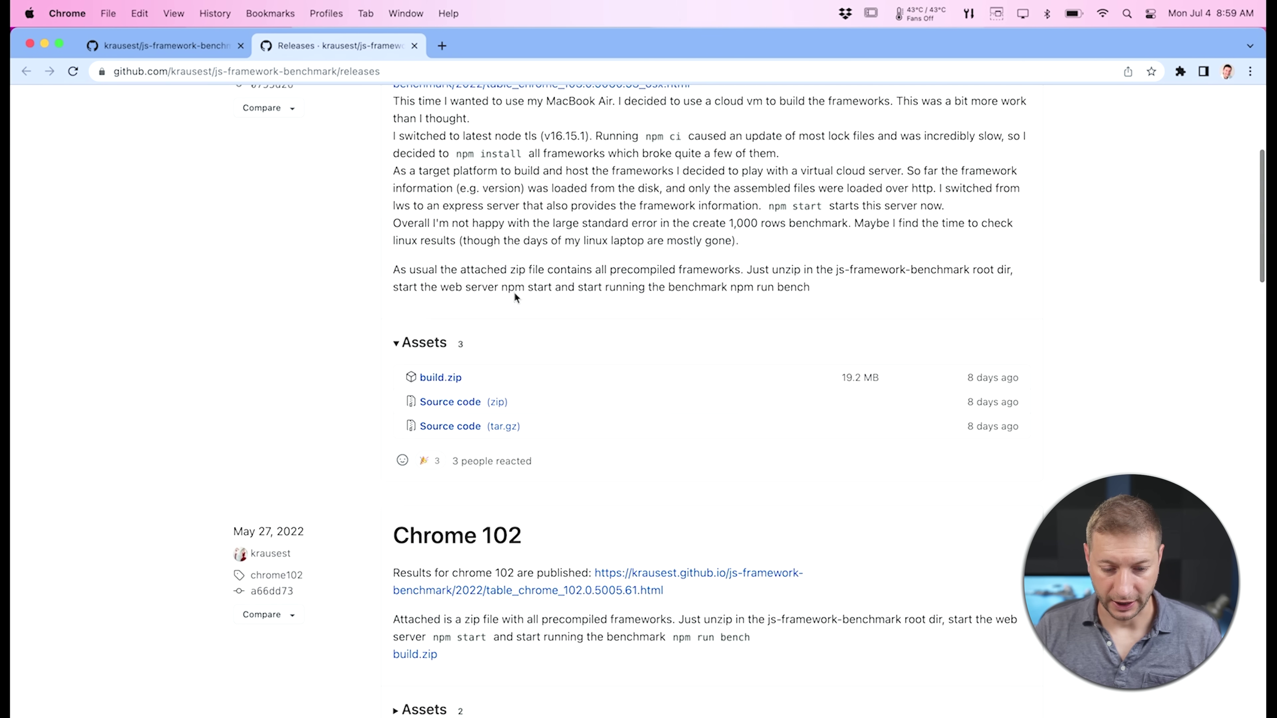
pyautogui.click(441, 377)
pyautogui.rightClick(200, 715)
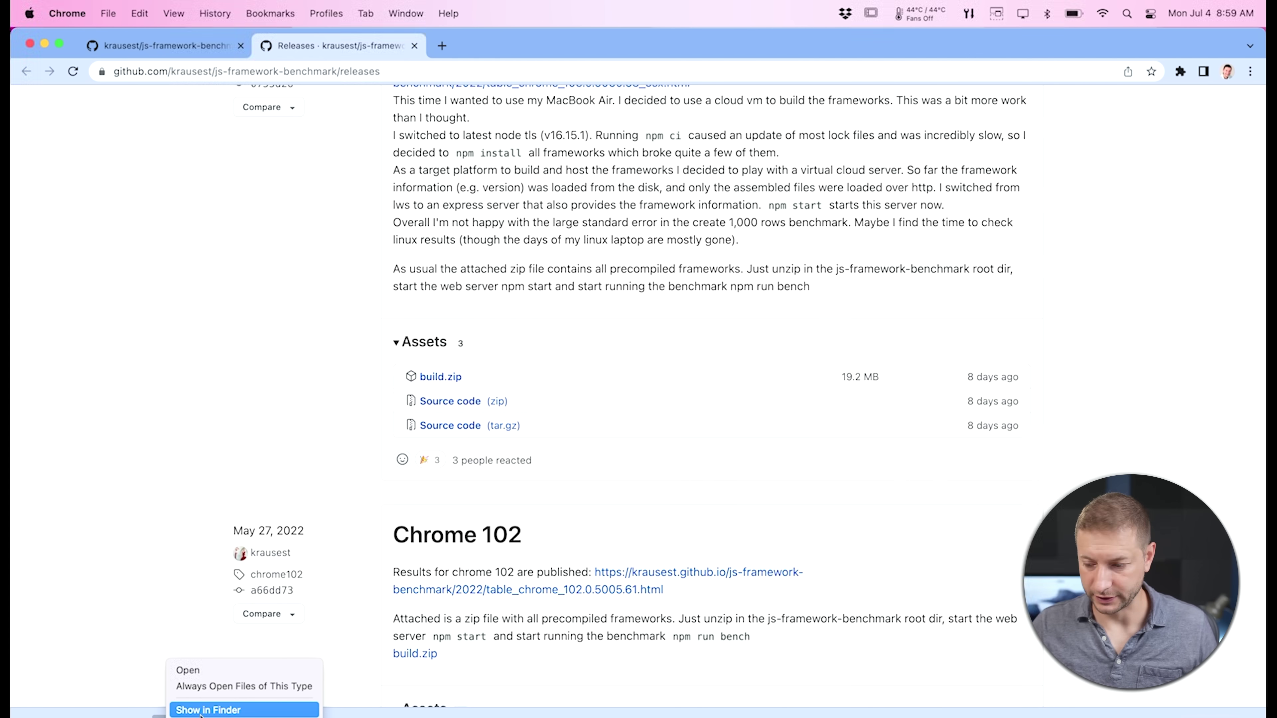
pyautogui.click(206, 710)
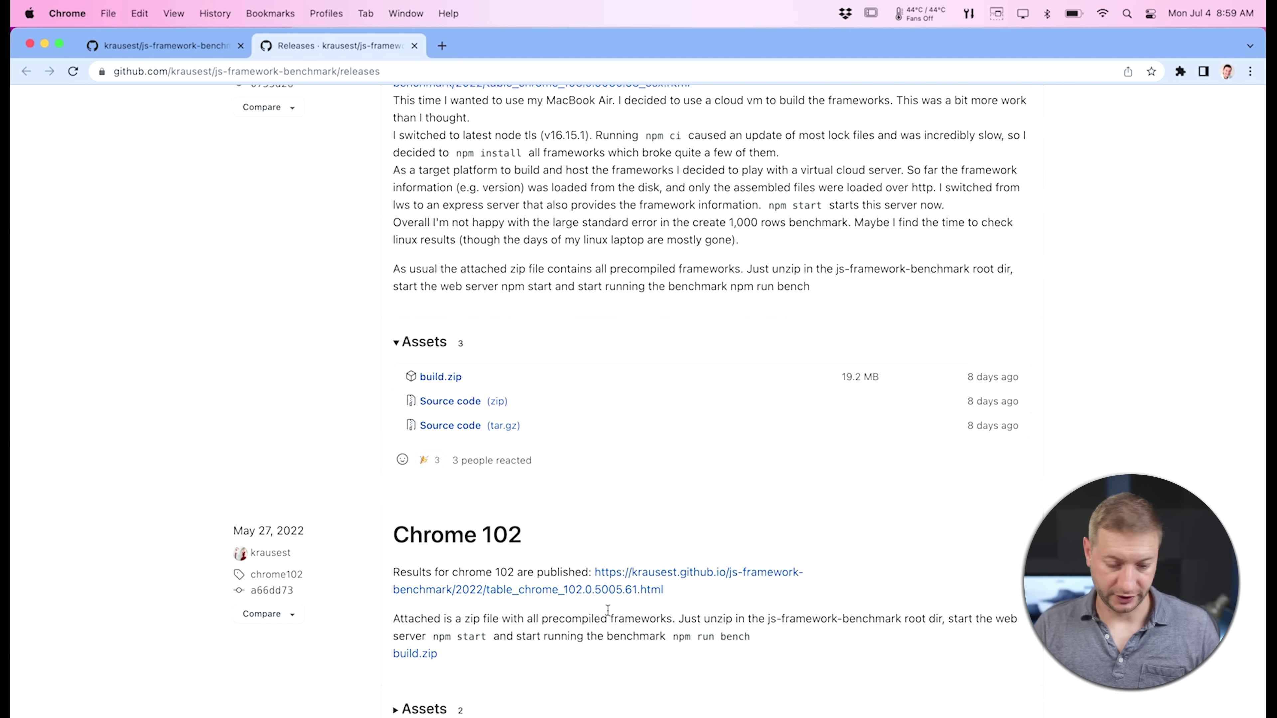
pyautogui.press('super+Tab')
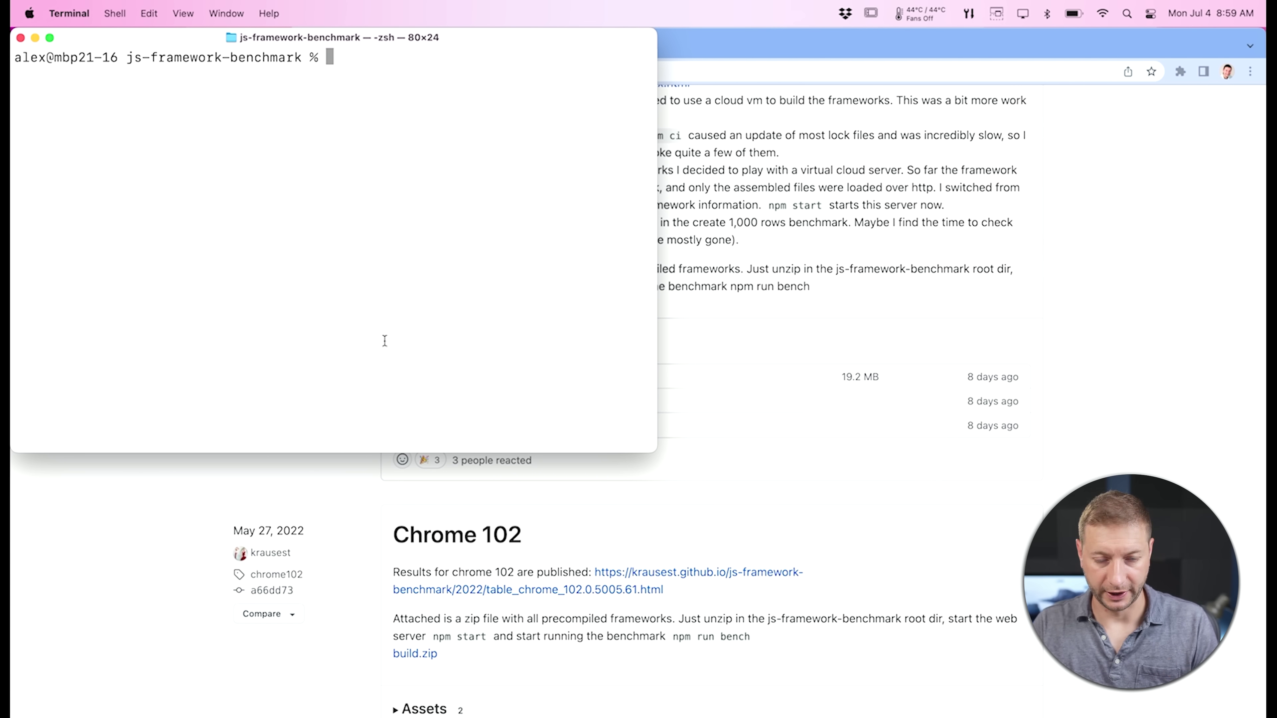
# - Unzip build.zip in js-framework-benchmark, answering 'A' to replace all existing files
pyautogui.write('unzip b')
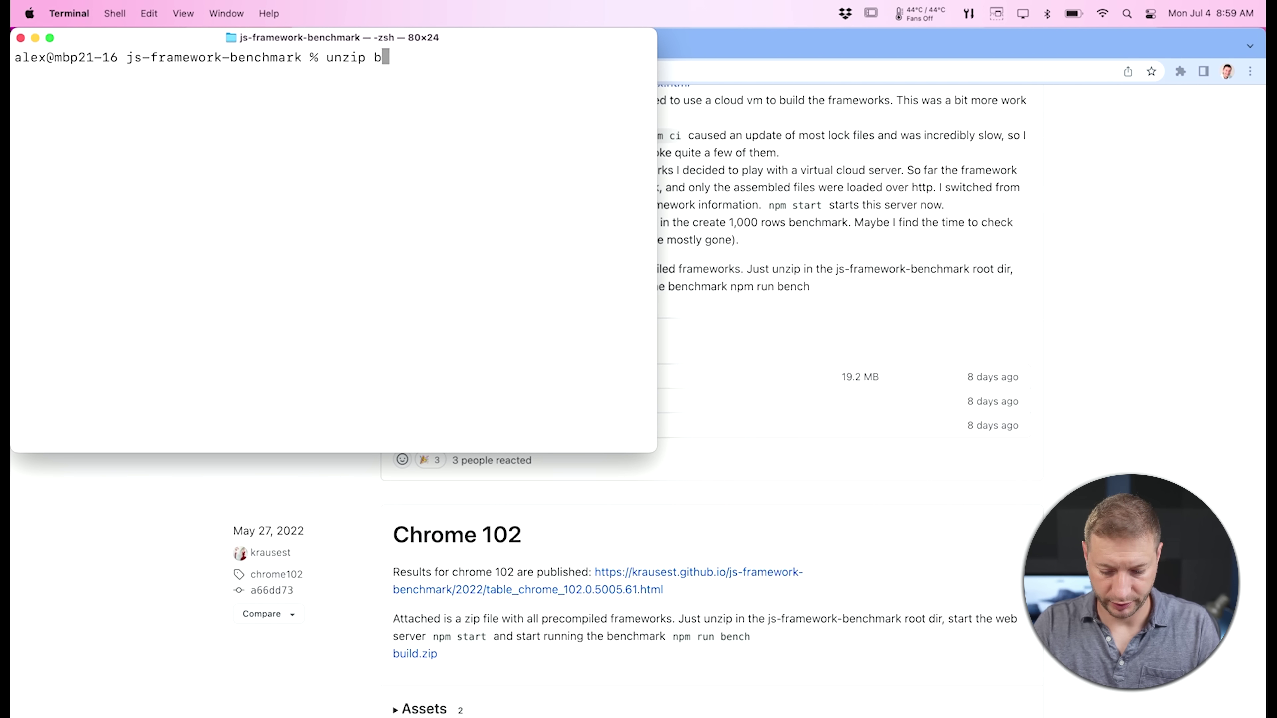
pyautogui.press('Tab')
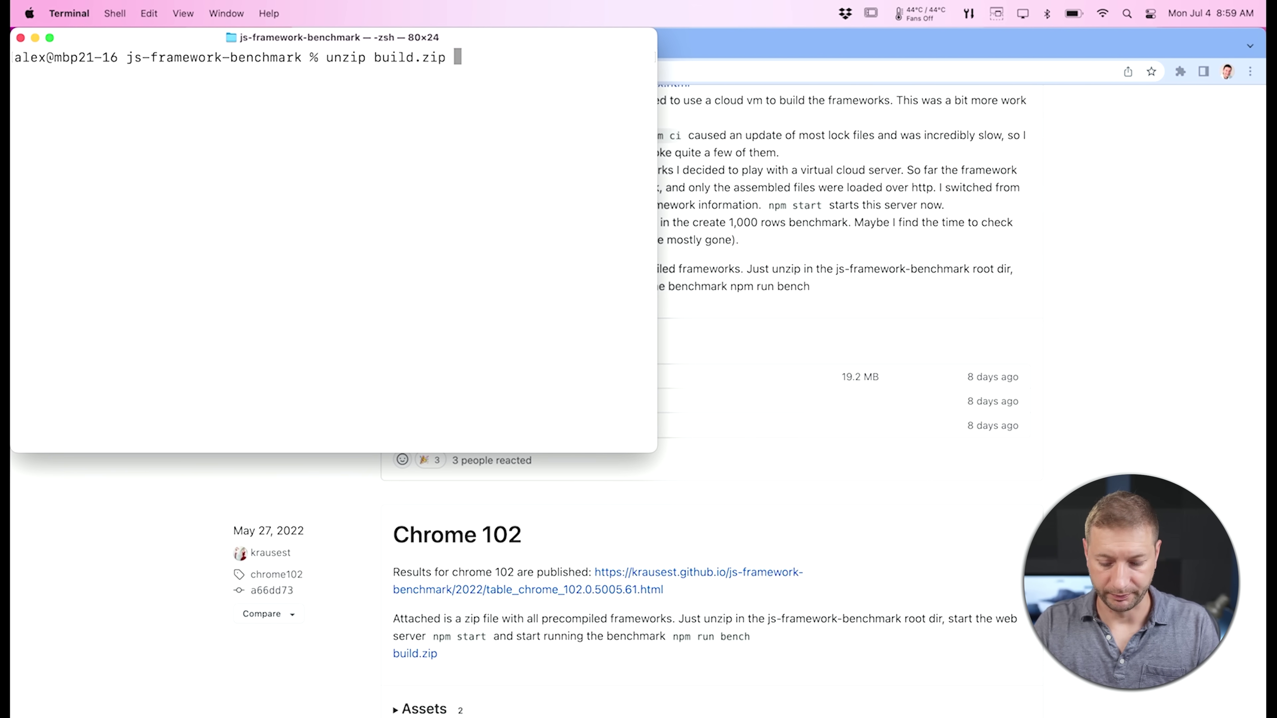
pyautogui.press('Return')
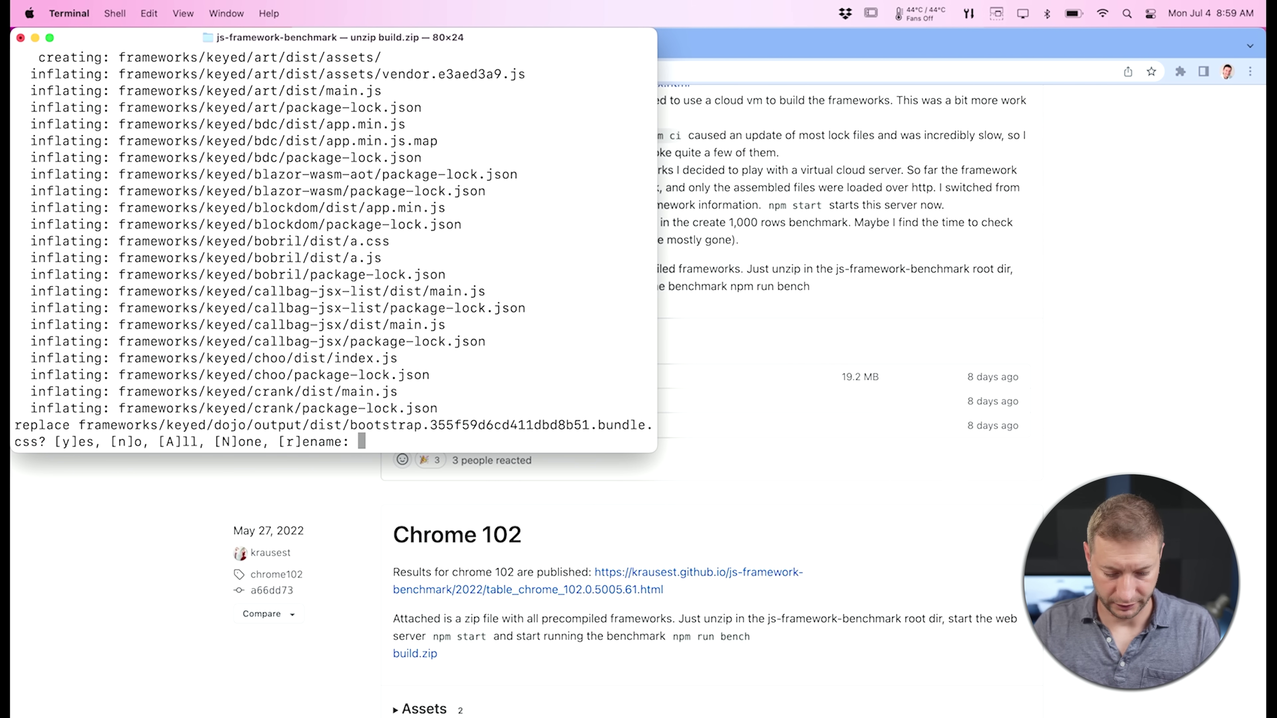
pyautogui.write('A')
pyautogui.press('Return')
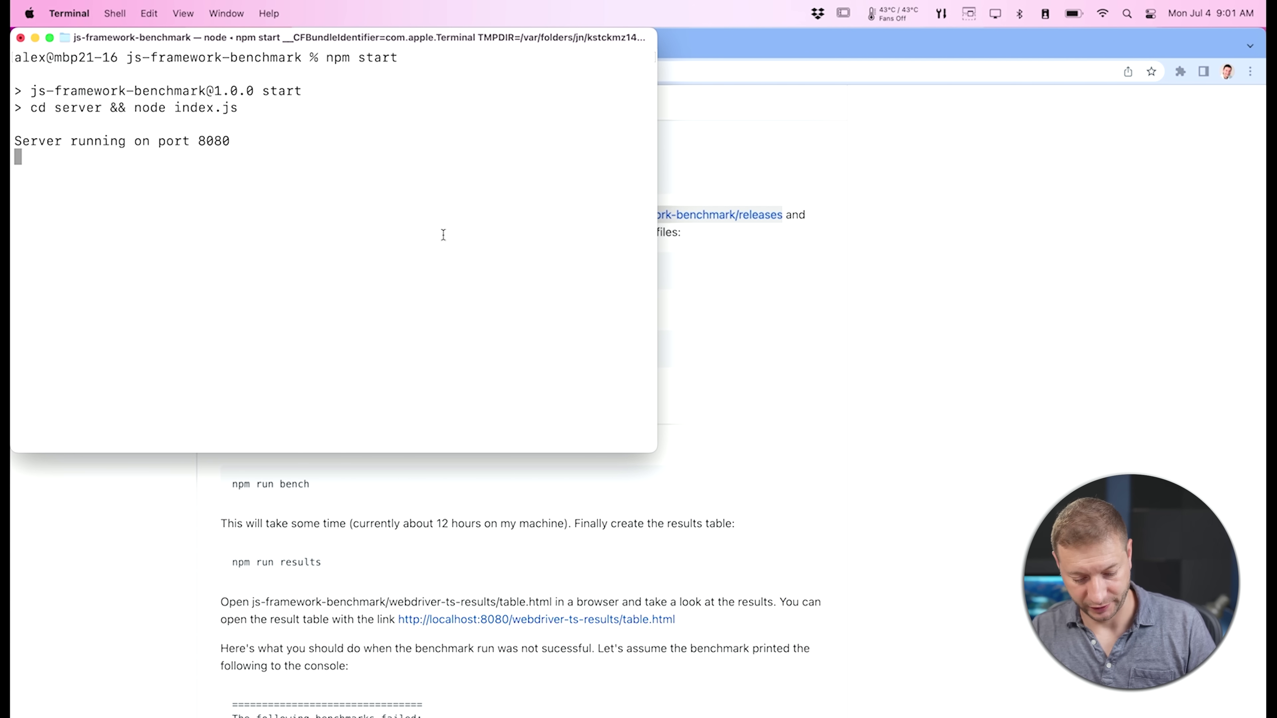
# - Open a new Terminal tab and prepare 'npm run bench' without running it
pyautogui.press('super+t')
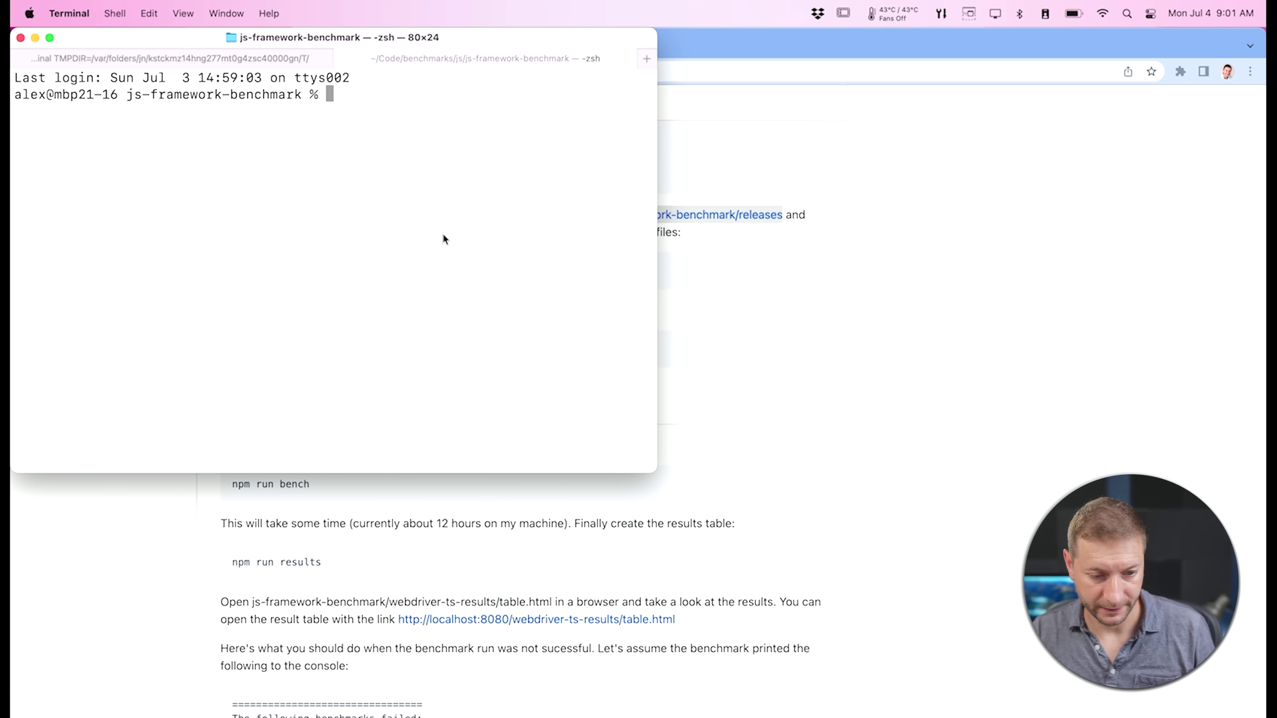
pyautogui.write('npm run bench')
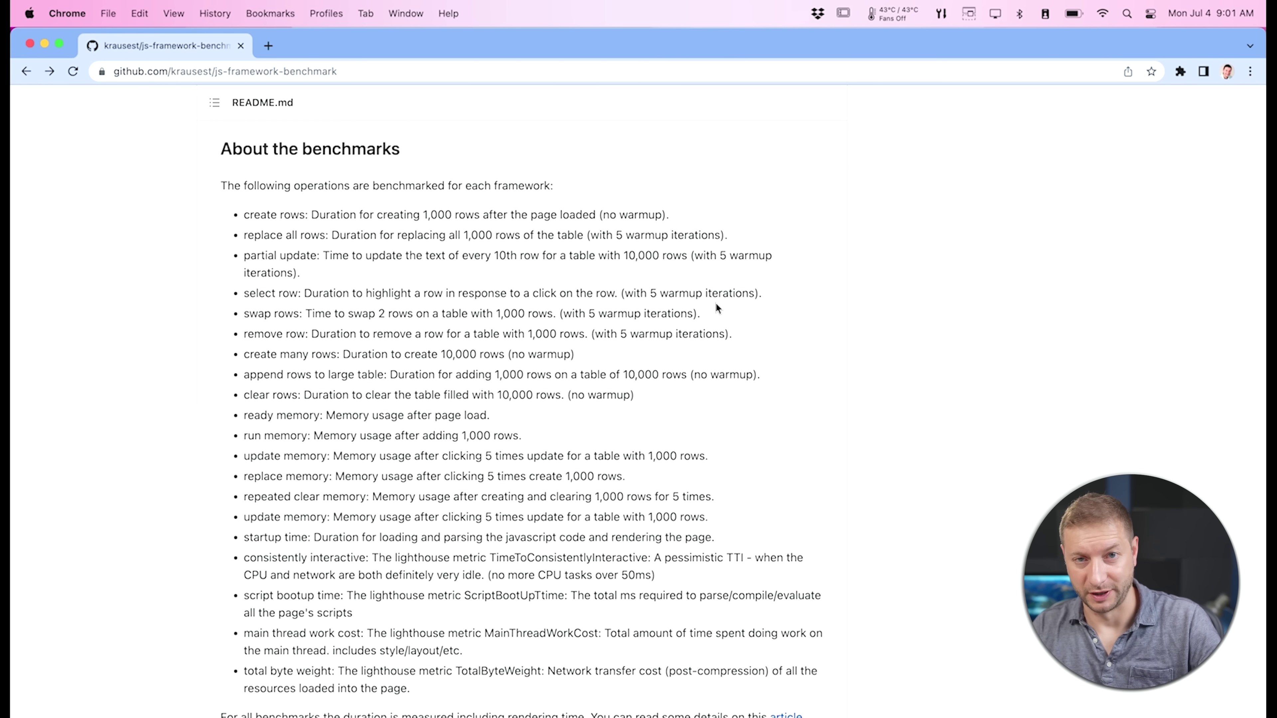
pyautogui.scroll(-1, 716, 304)
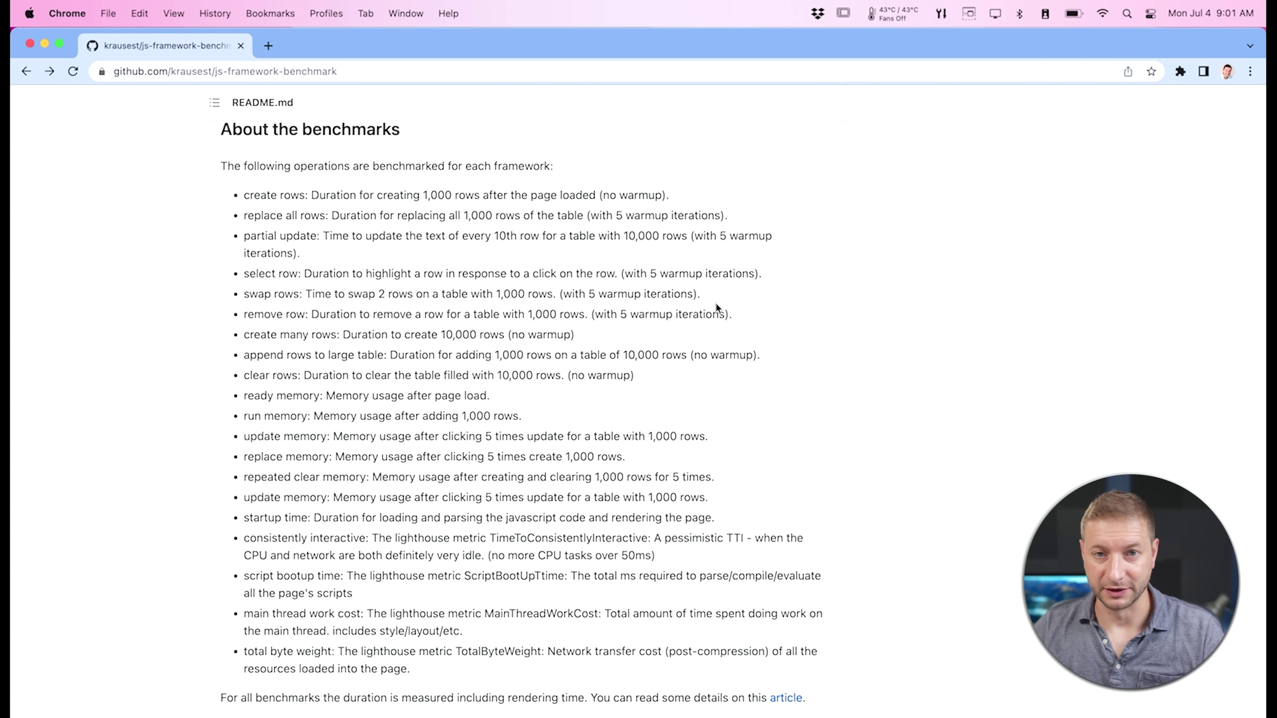